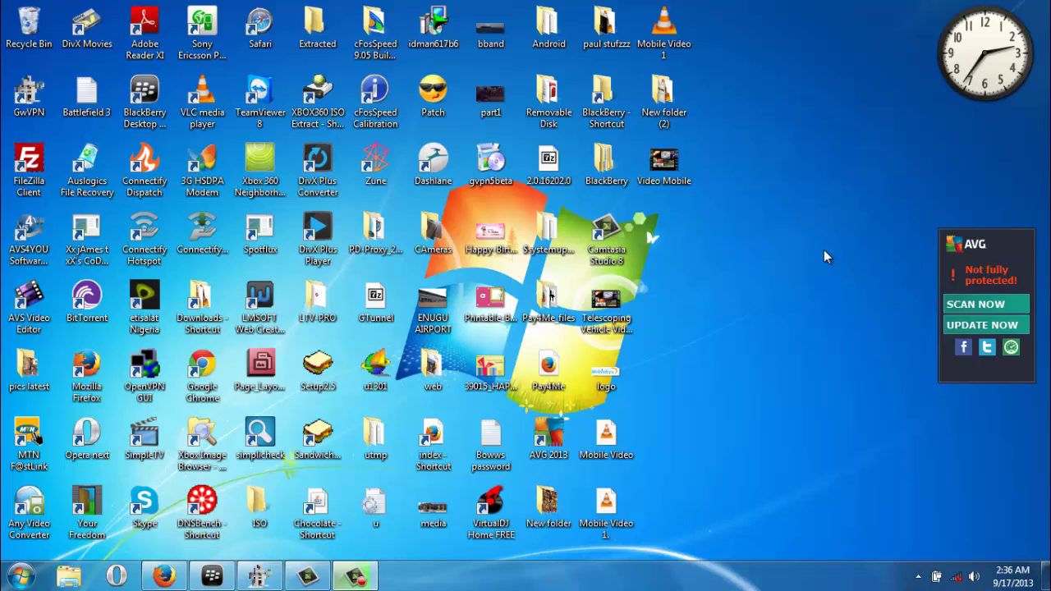
Open Mobile Internet settings from the Tools menu, showing the MTN free profile on blackberry.net.
click(207, 574)
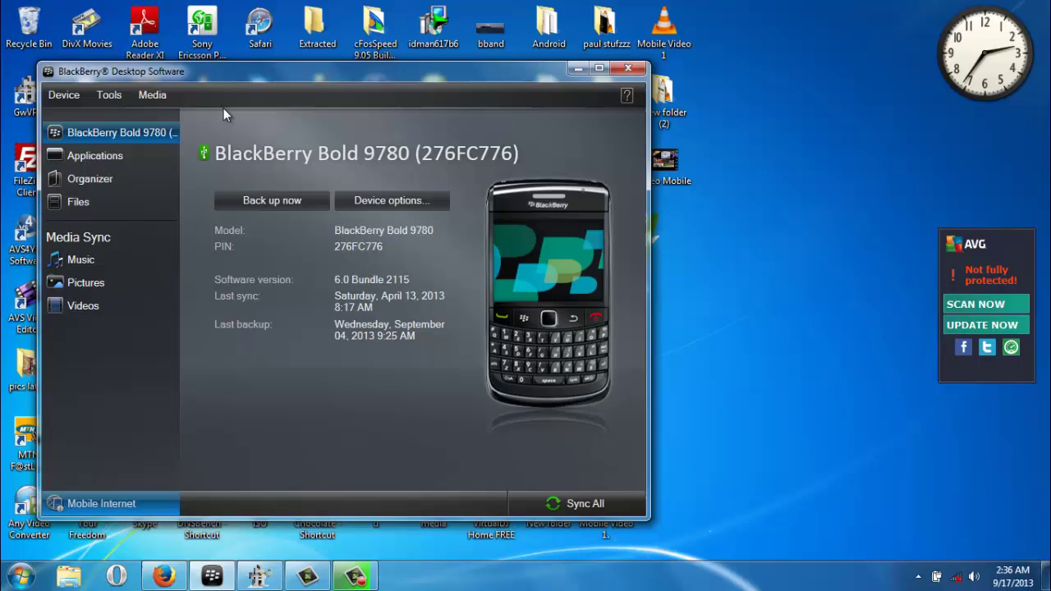
click(120, 96)
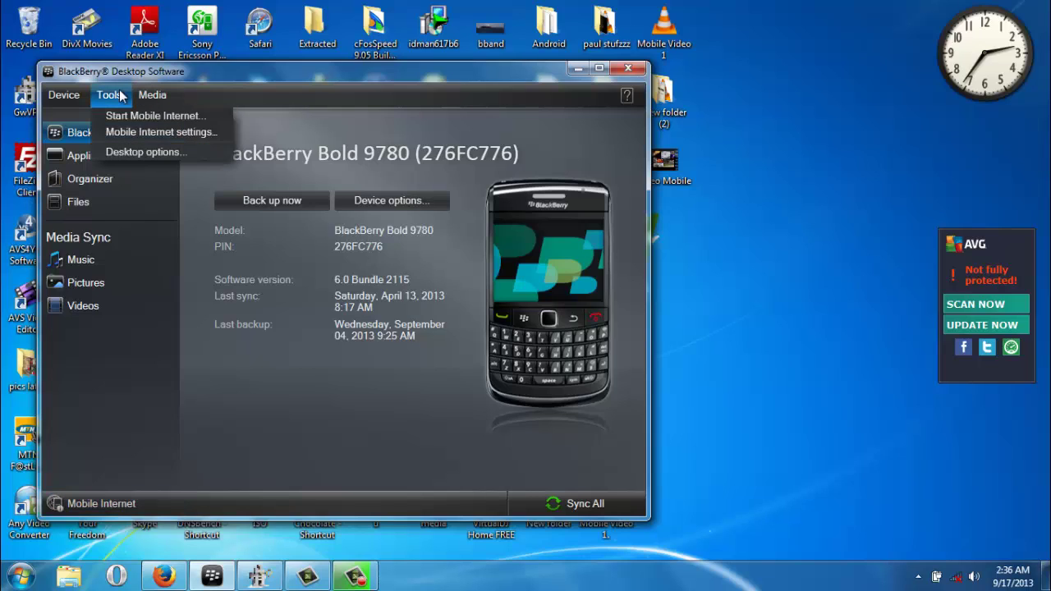
click(149, 133)
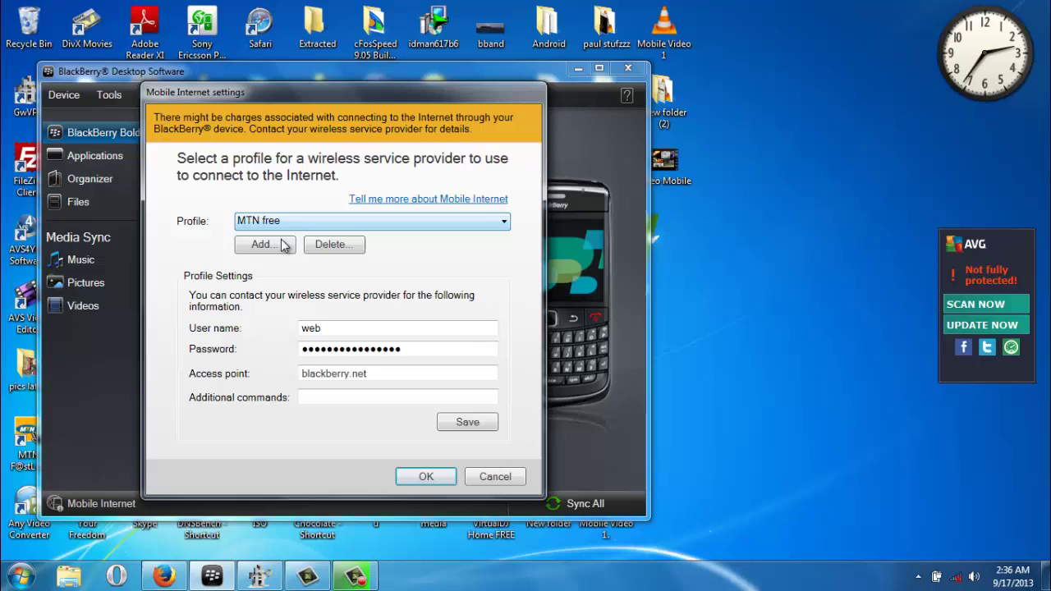
Add custom profile 'MTN go' with user name web, its password, and access point blackberry.net.
click(281, 239)
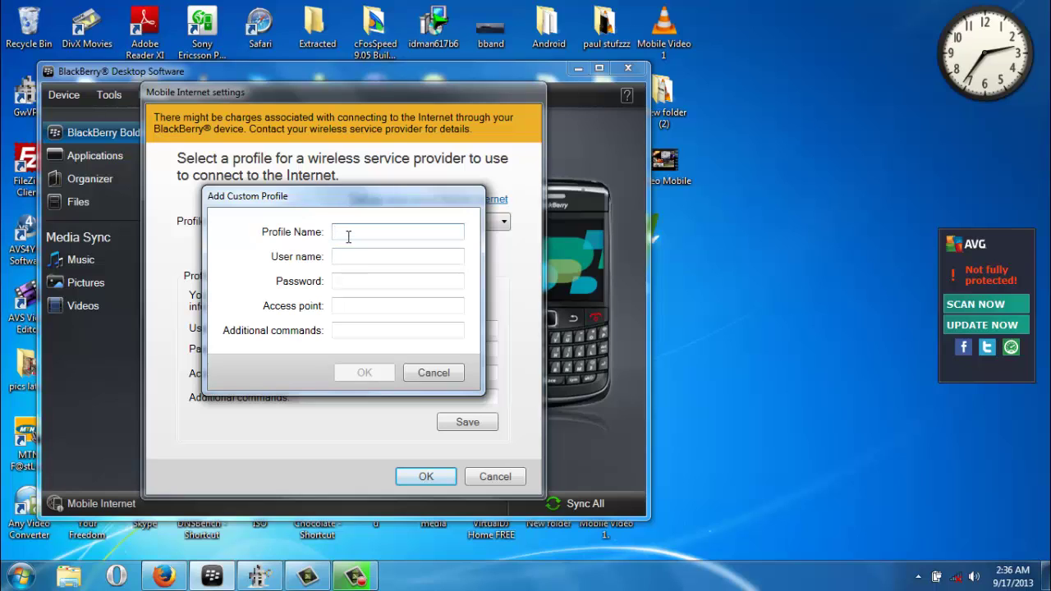
text(MTN)
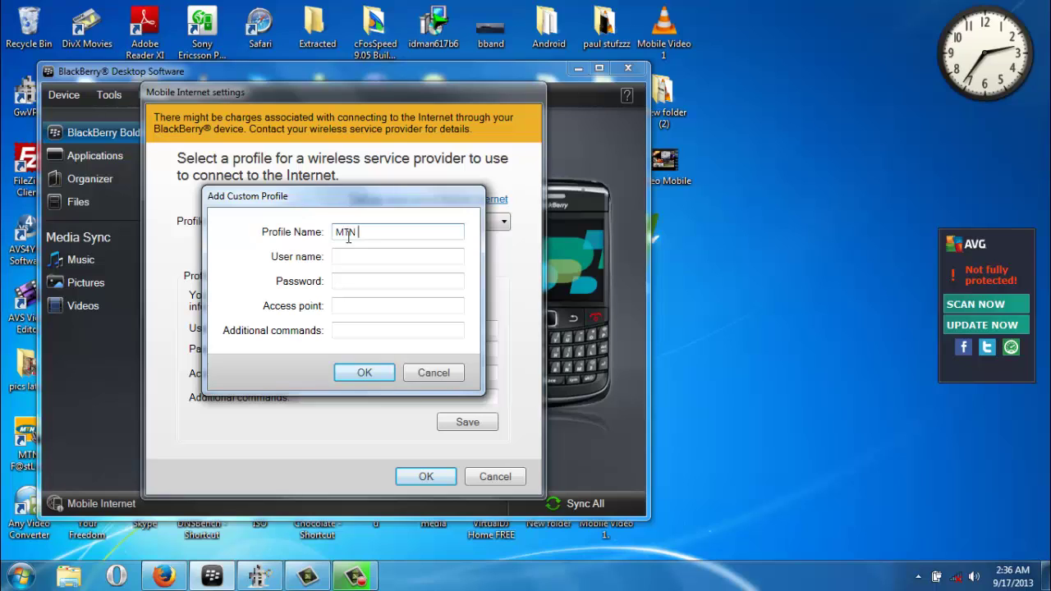
text( go)
click(354, 258)
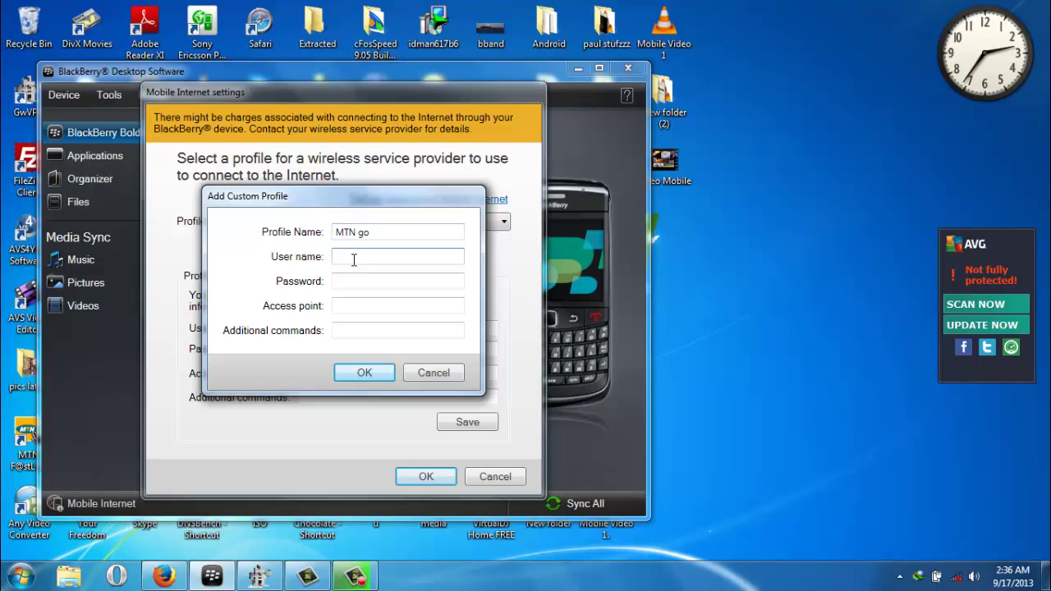
text(web)
key(Tab)
text(web)
key(Tab)
text(black)
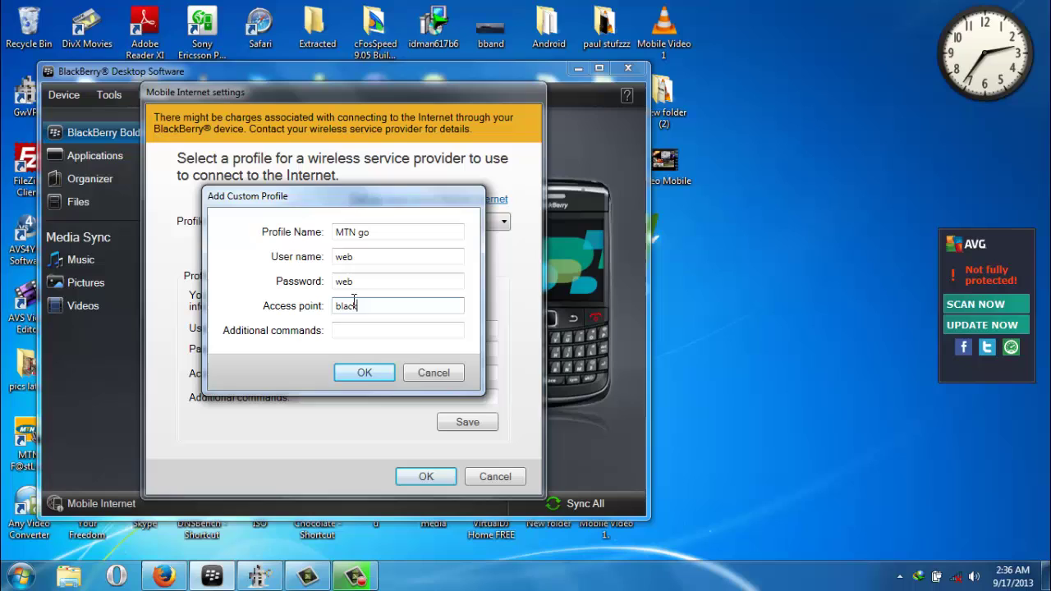
text(berry.)
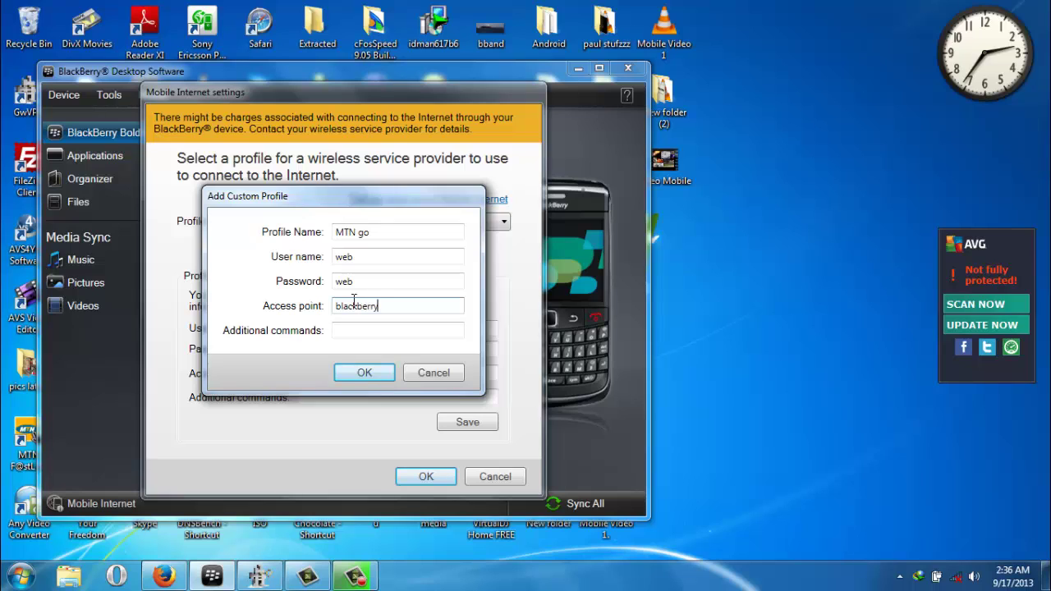
text(net)
Confirm the MTN go profile, save it, and close the Mobile Internet settings.
click(372, 374)
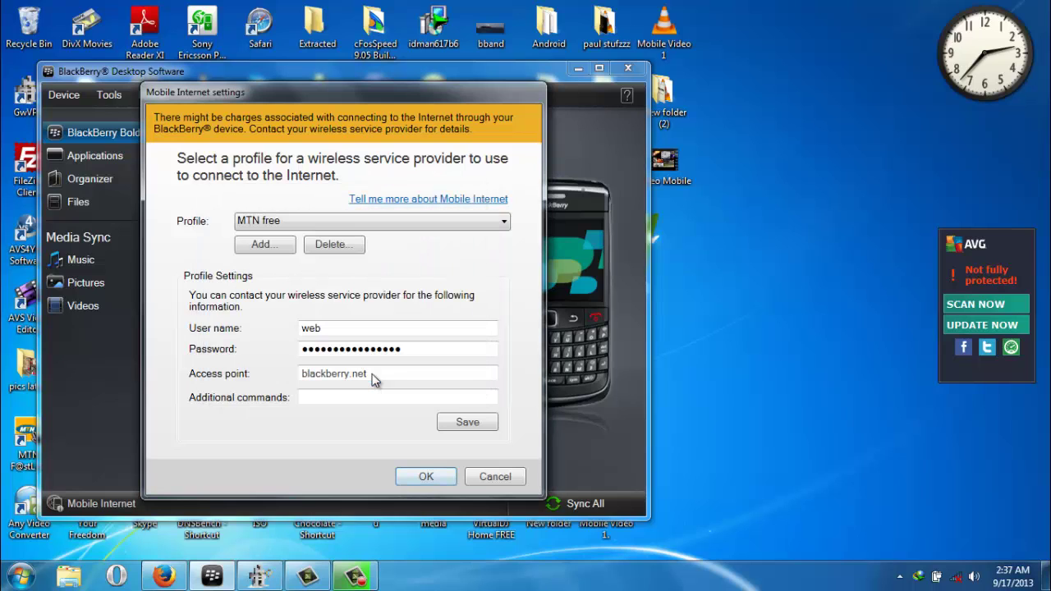
click(459, 423)
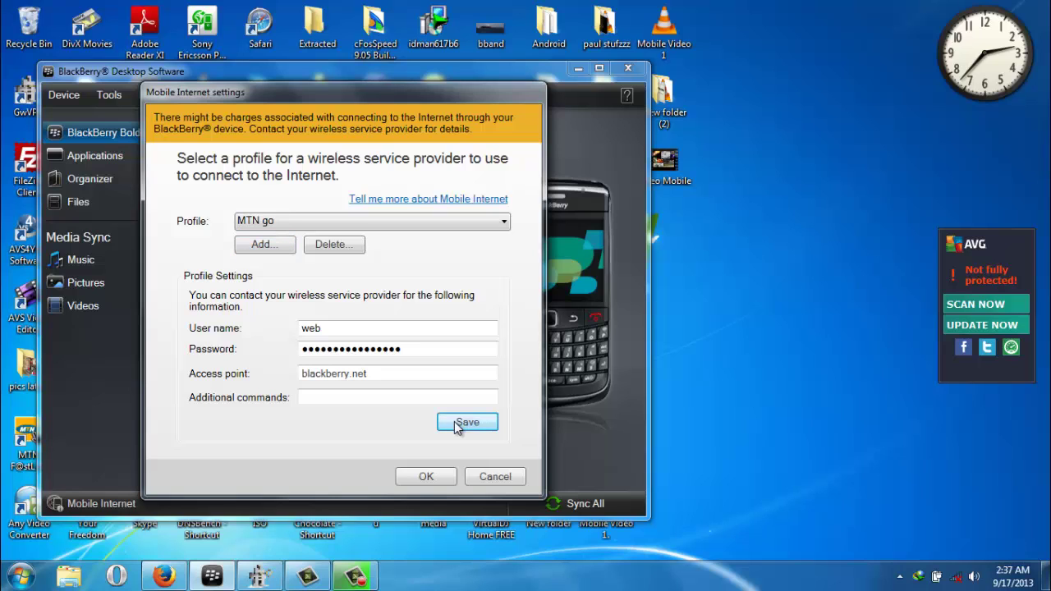
click(438, 478)
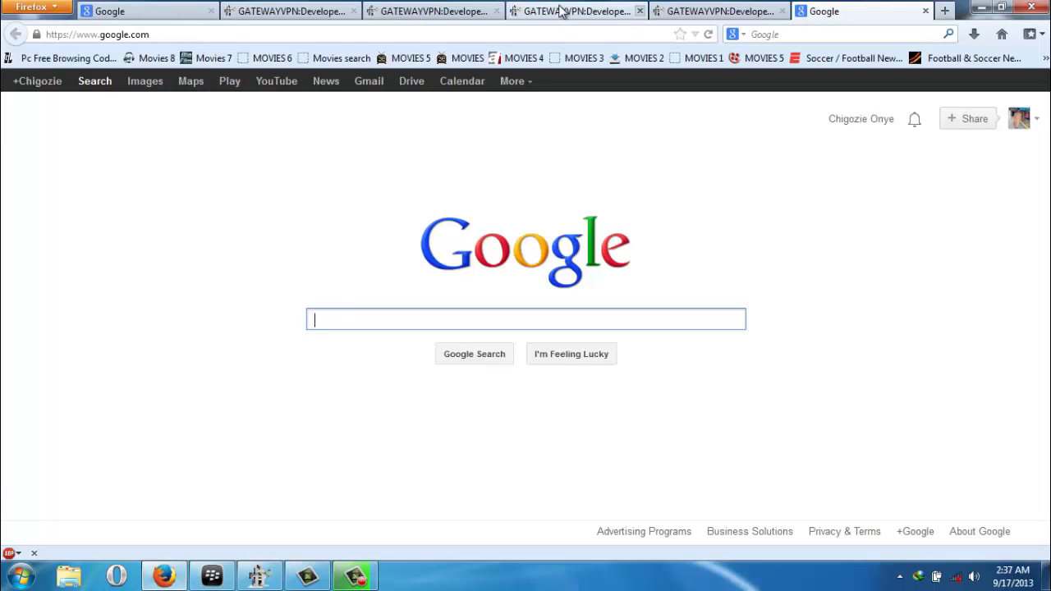
Switch Firefox to the GatewayVPN tab showing the gatewayvpn.com homepage.
click(291, 9)
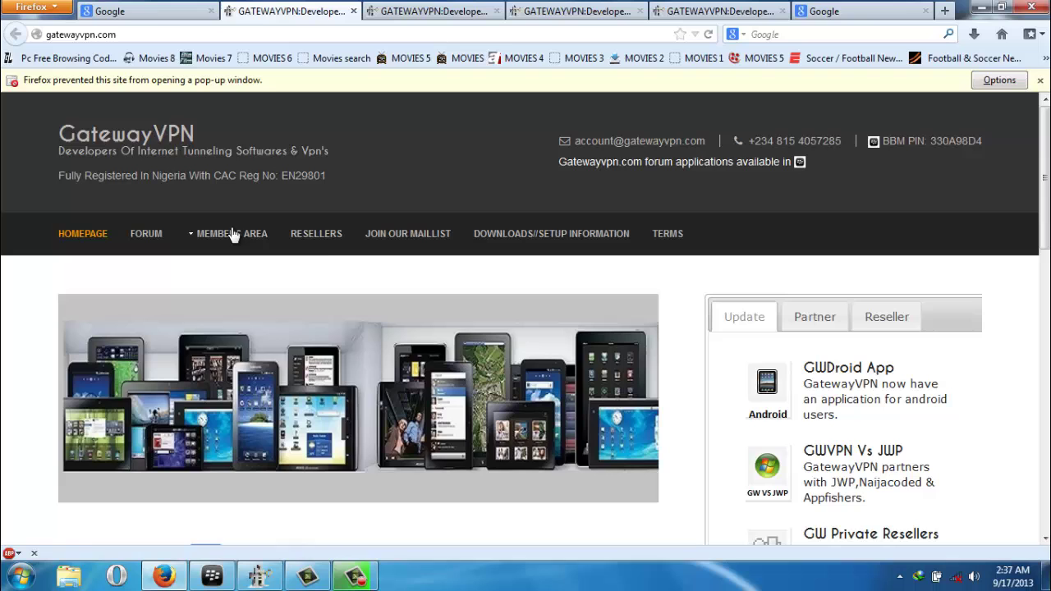
mouse_move(233, 235)
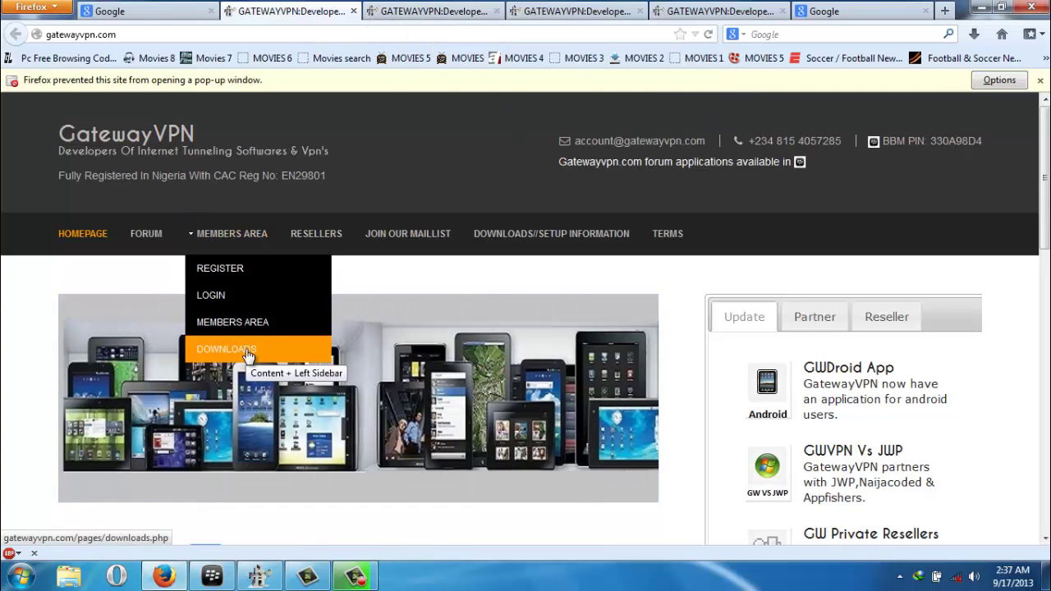
Browse the GatewayVPN registration, login and downloads.php pages, checking the download table.
click(565, 8)
click(715, 10)
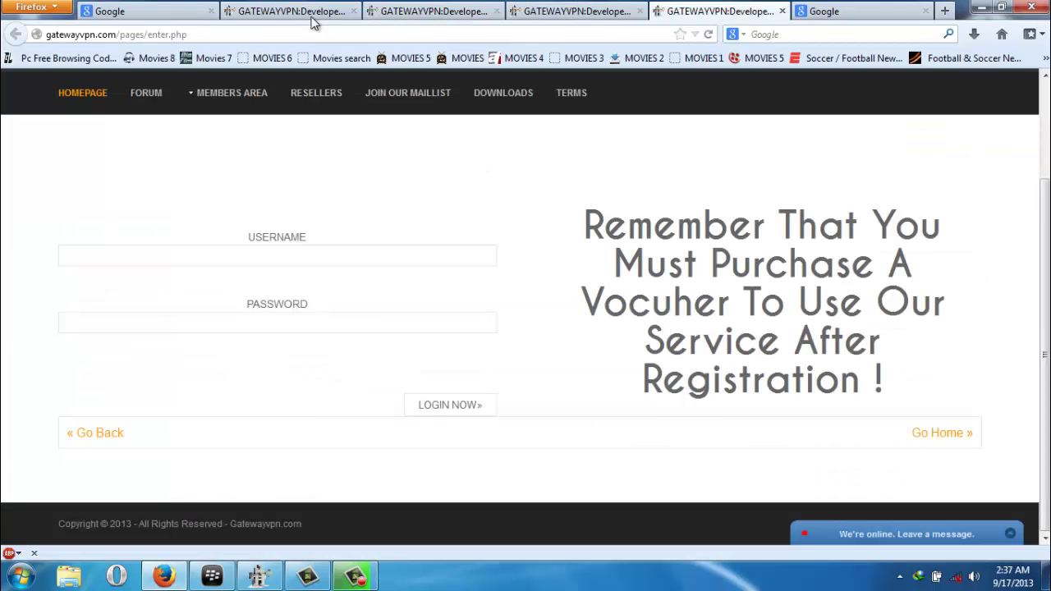
click(414, 14)
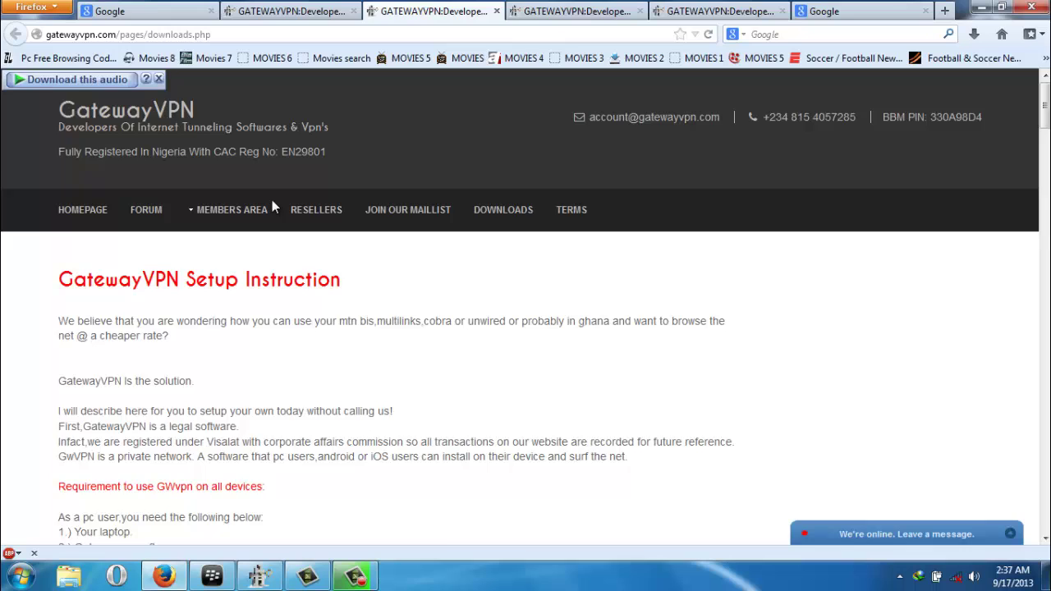
key(End)
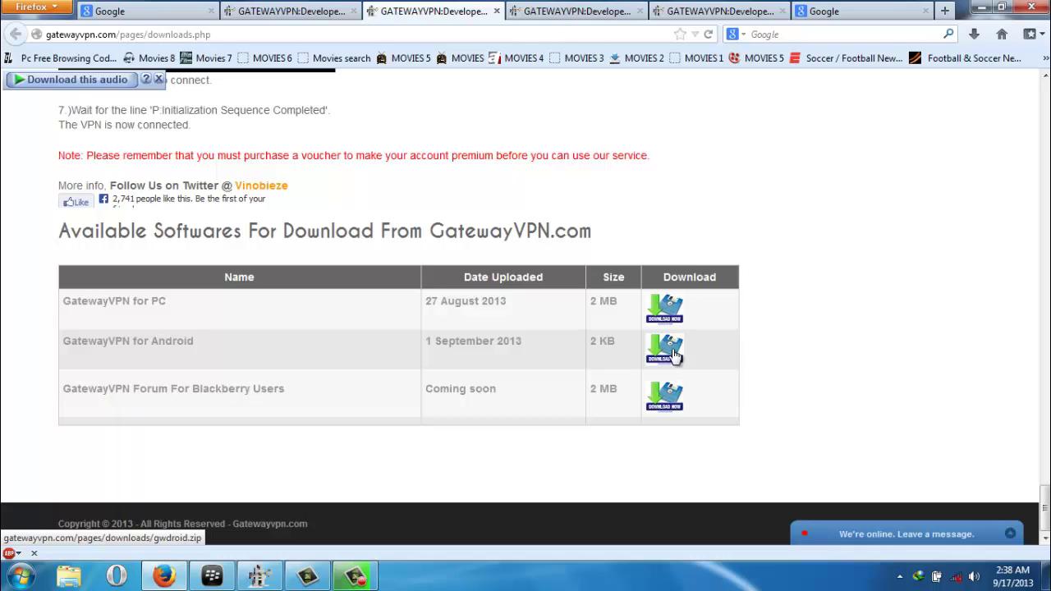
scroll(425, 229, up, 15)
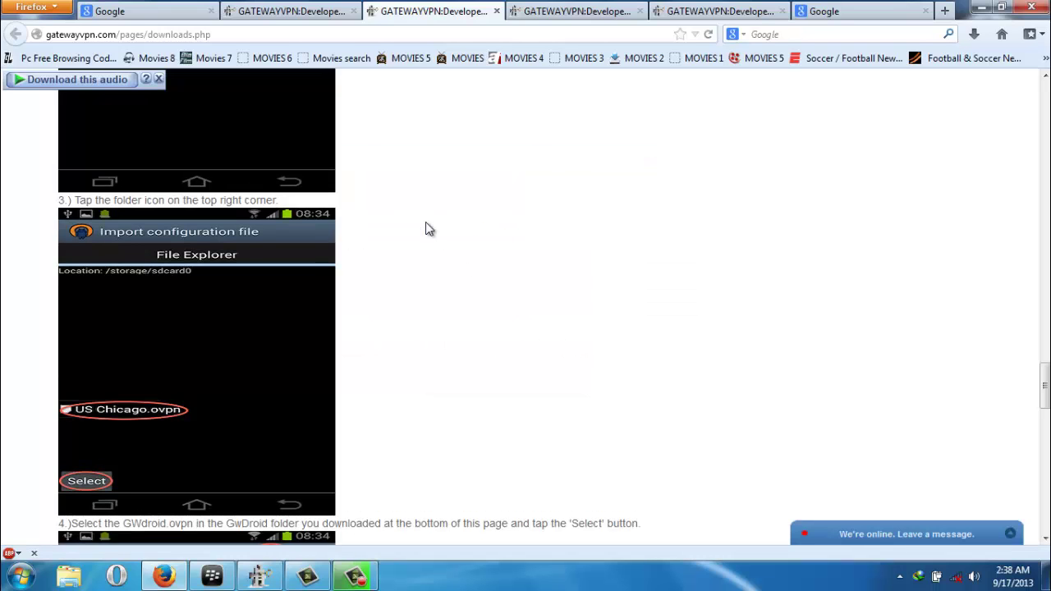
scroll(425, 229, up, 10)
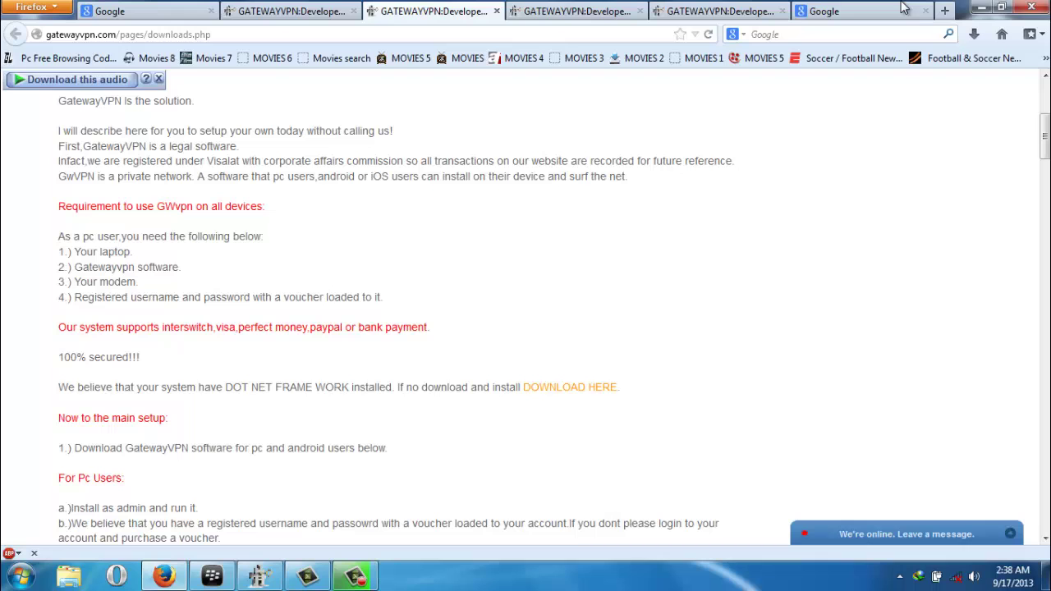
Minimize Firefox, move the BlackBerry window lower right, and select the GwVPN desktop shortcut.
scroll(977, 8, up, 5)
click(977, 7)
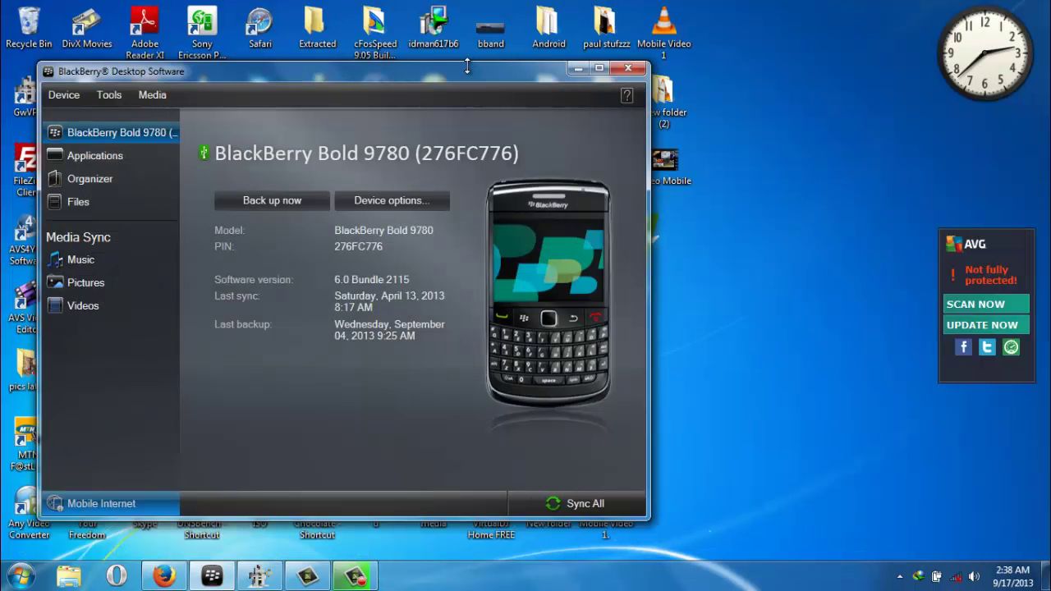
drag(469, 73, 320, 157)
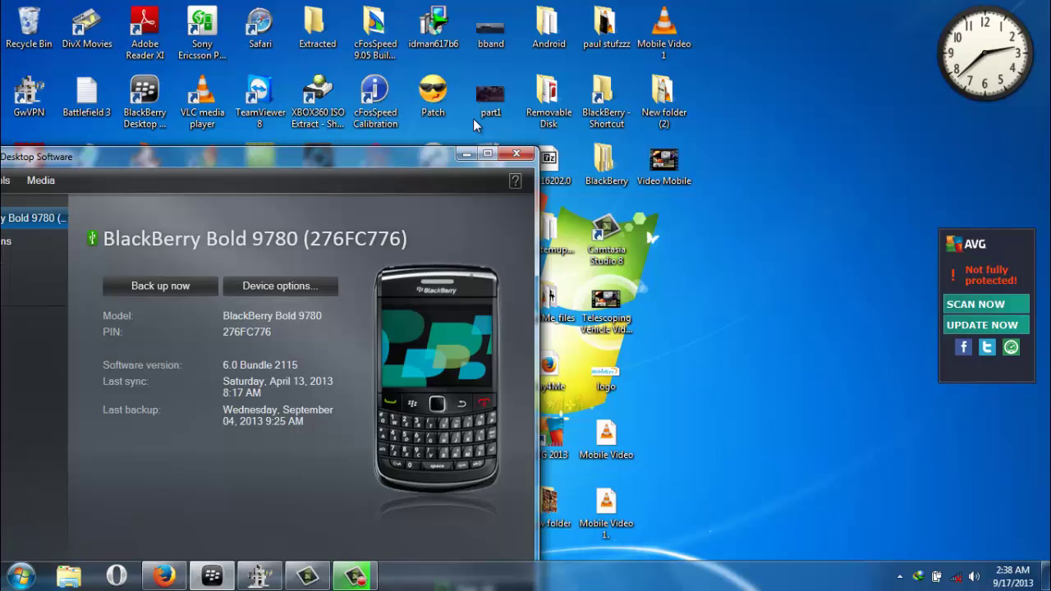
drag(397, 165, 420, 240)
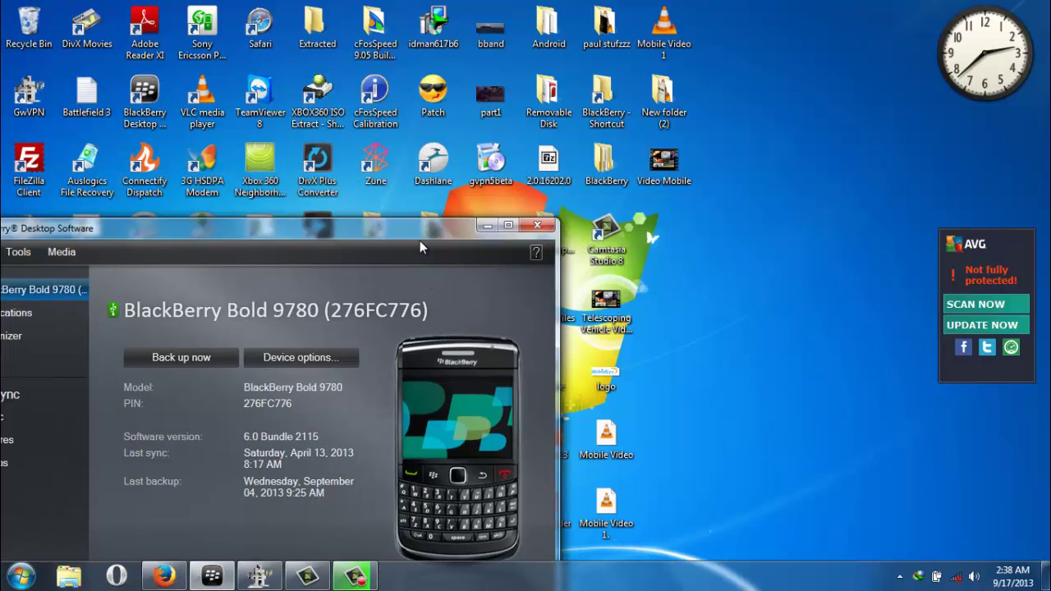
click(32, 97)
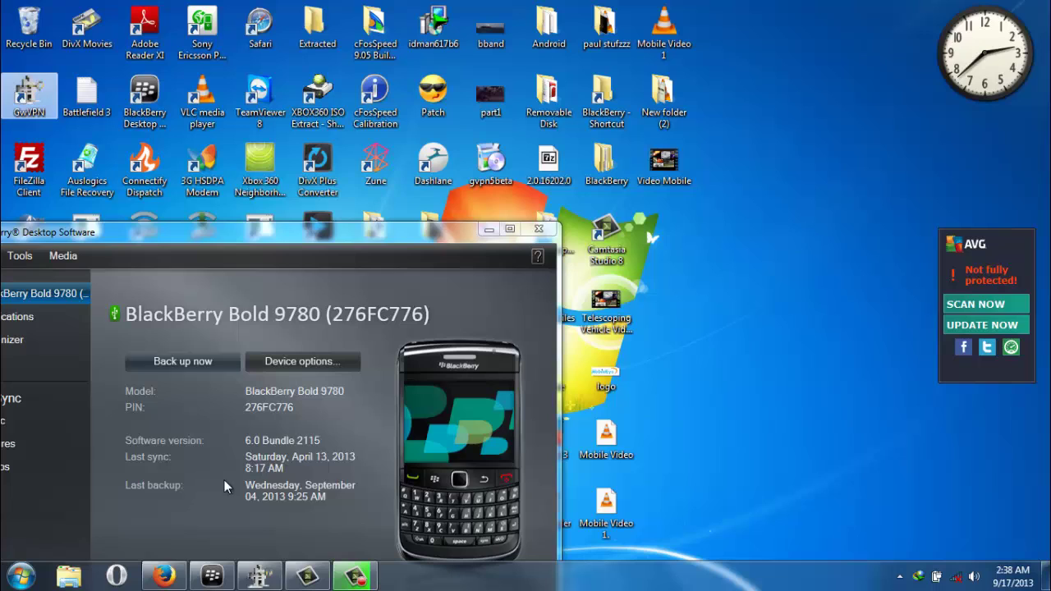
Set GwVPN to server GWServer (US), tweak MTN BIS, UDP port 500 and protocol UDP.
click(243, 582)
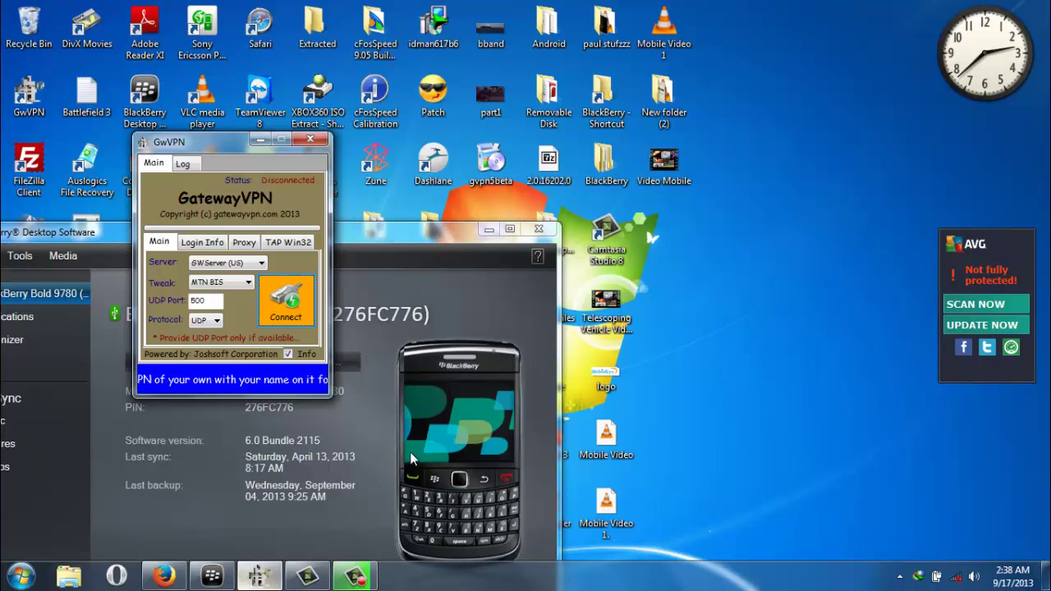
click(238, 264)
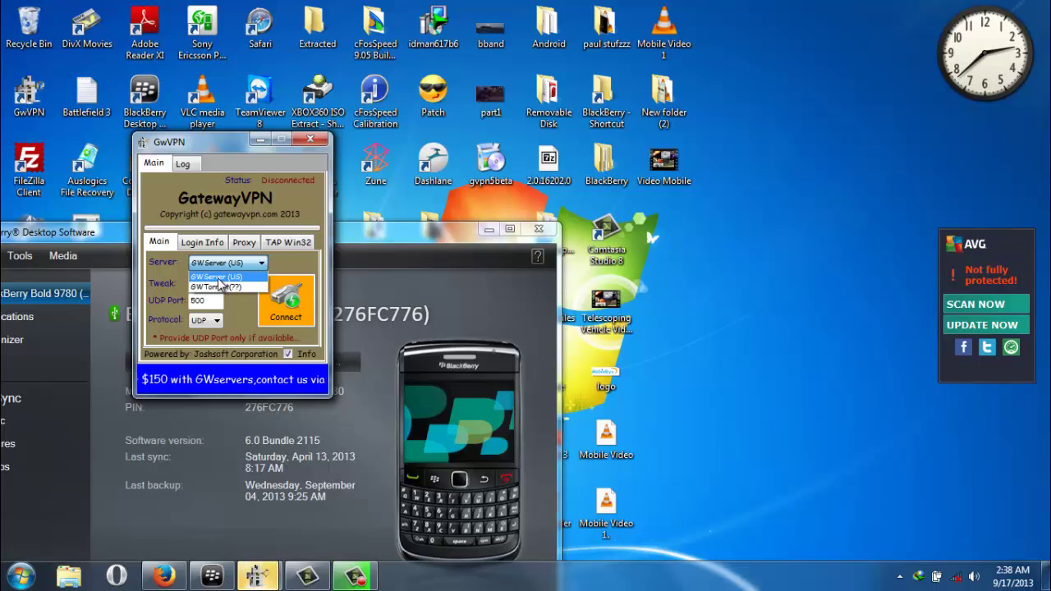
click(218, 278)
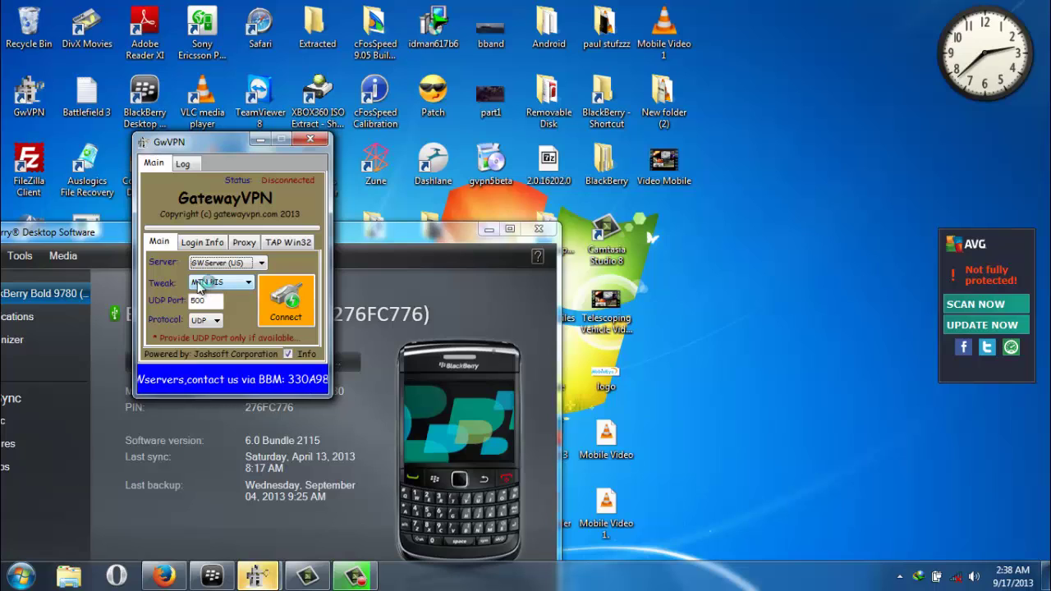
click(199, 286)
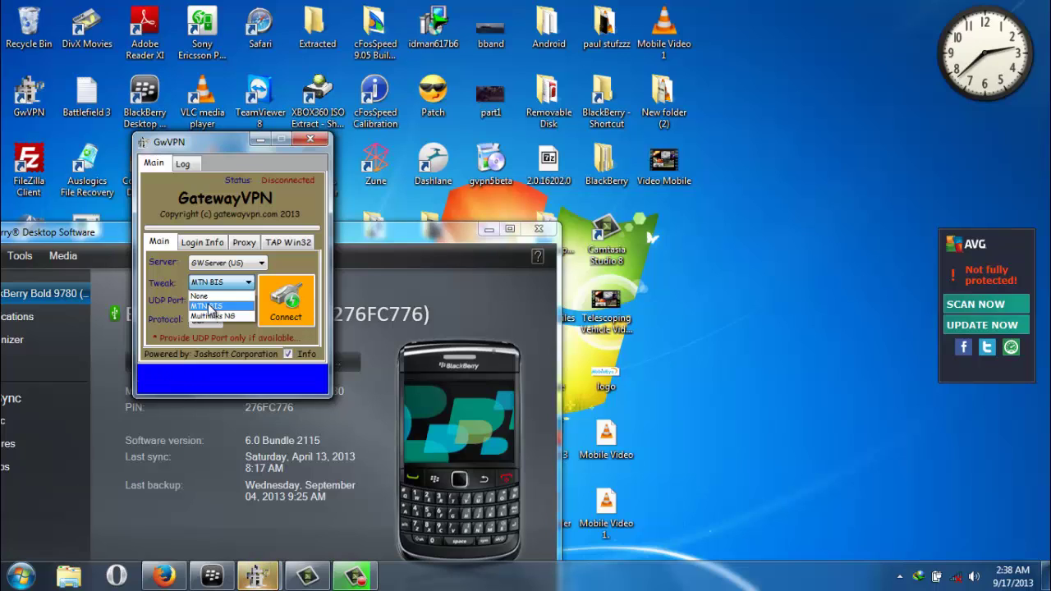
click(210, 306)
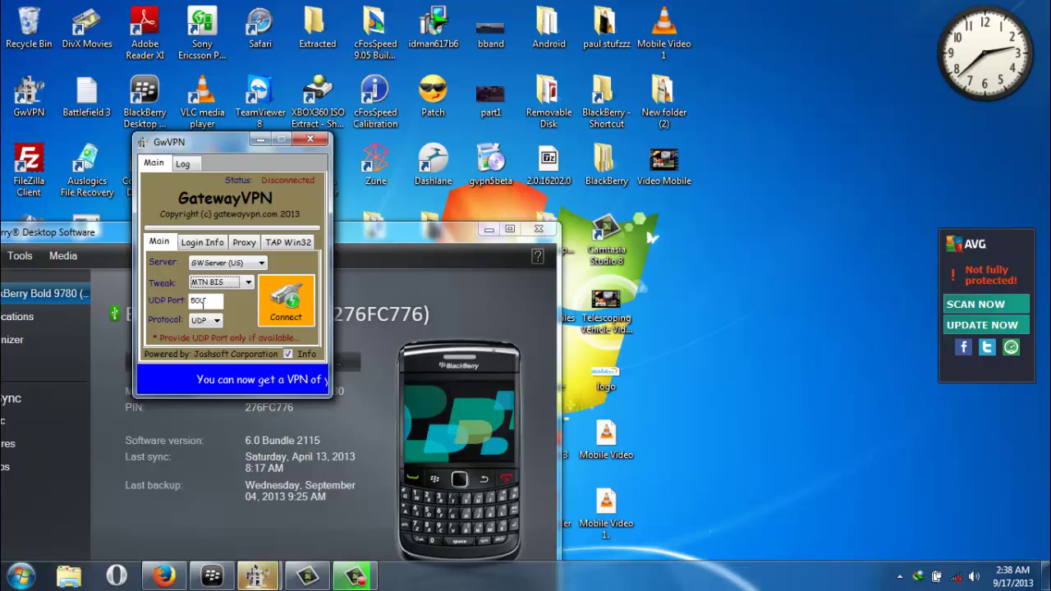
click(190, 300)
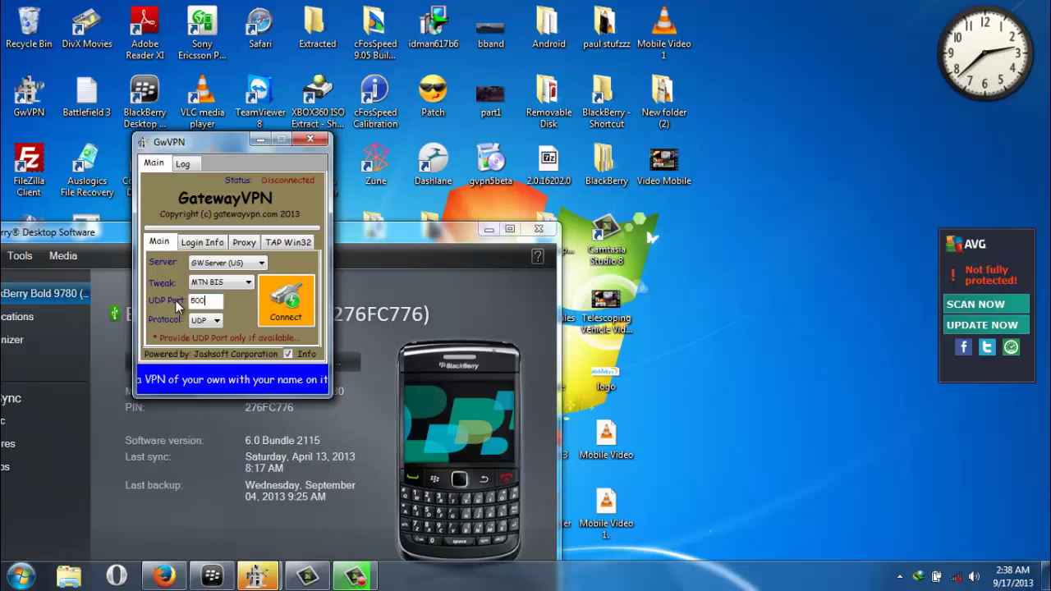
click(207, 322)
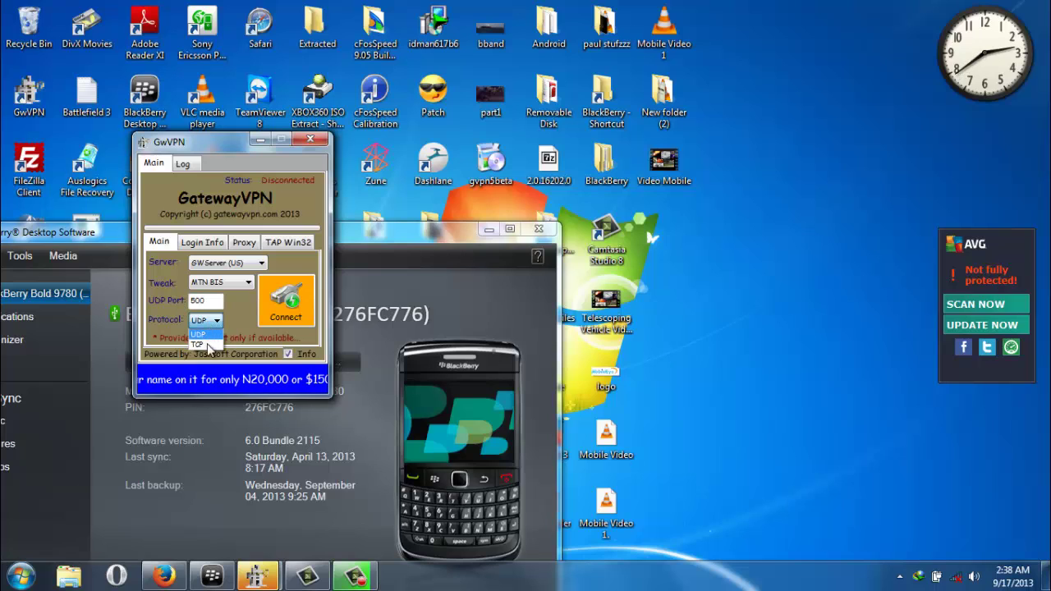
click(203, 335)
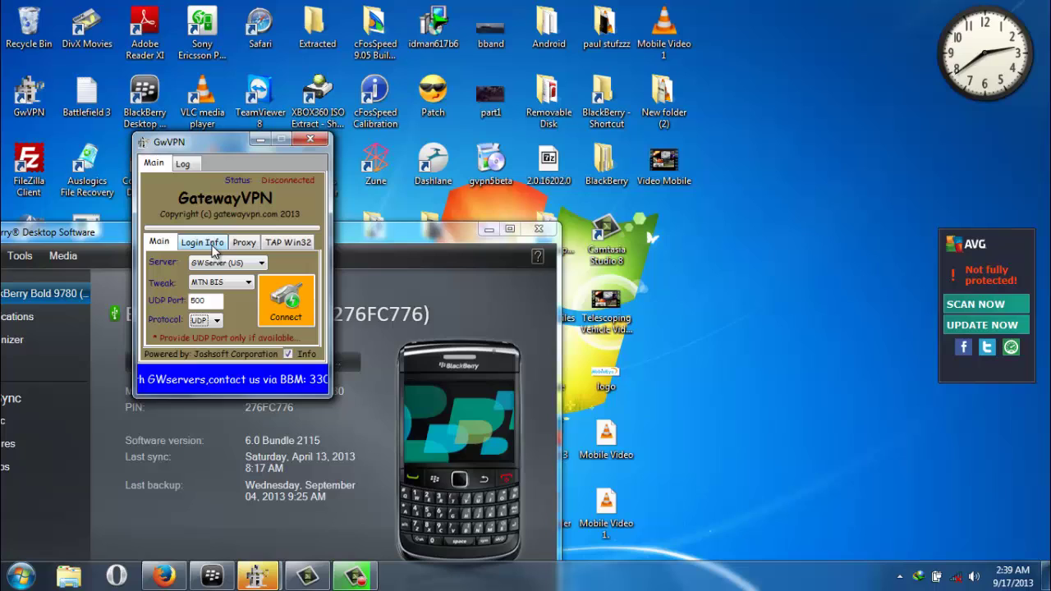
Check the account username on the Login Info tab, then return to the Main settings.
click(210, 245)
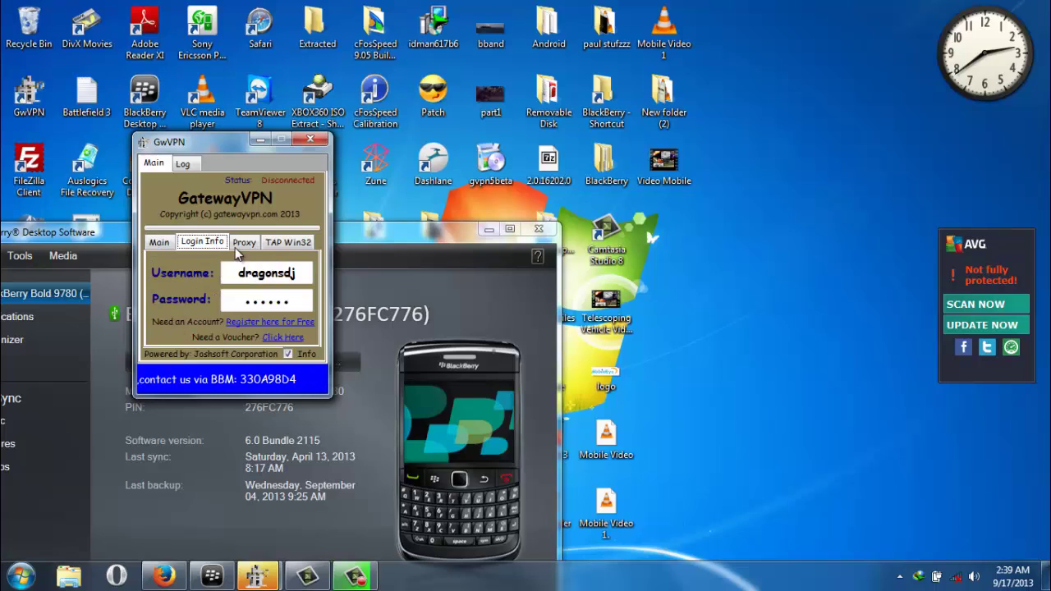
click(297, 271)
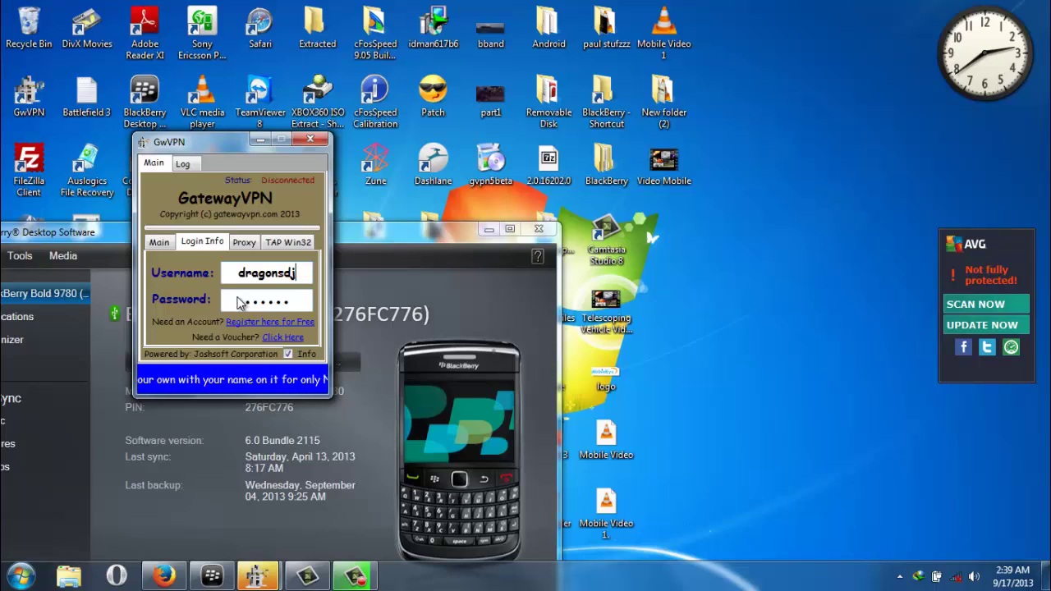
click(167, 243)
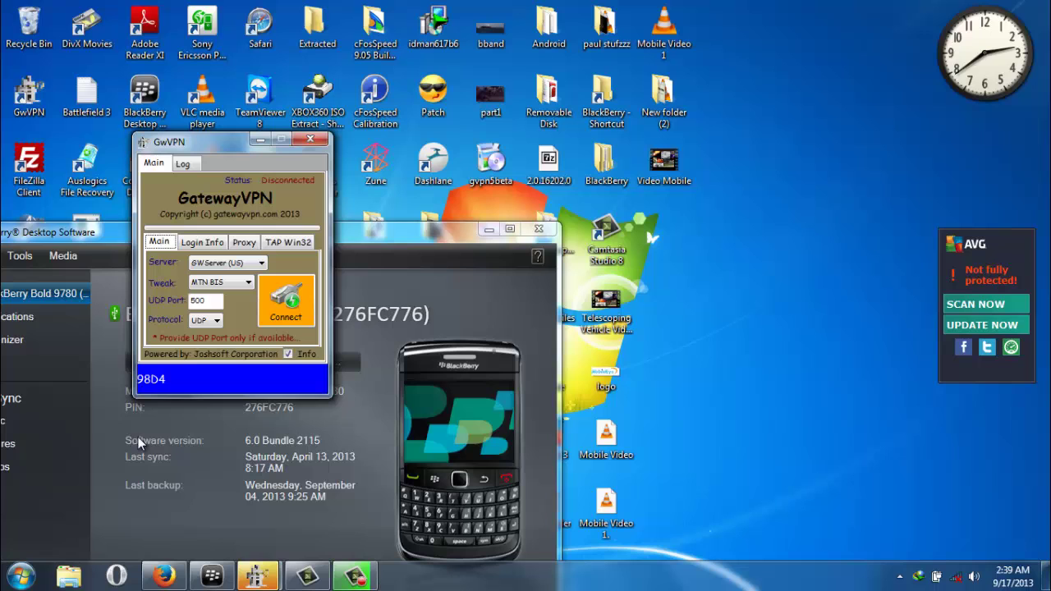
Bring the BlackBerry window into view and start the phone's Mobile Internet tethering.
drag(54, 238, 113, 71)
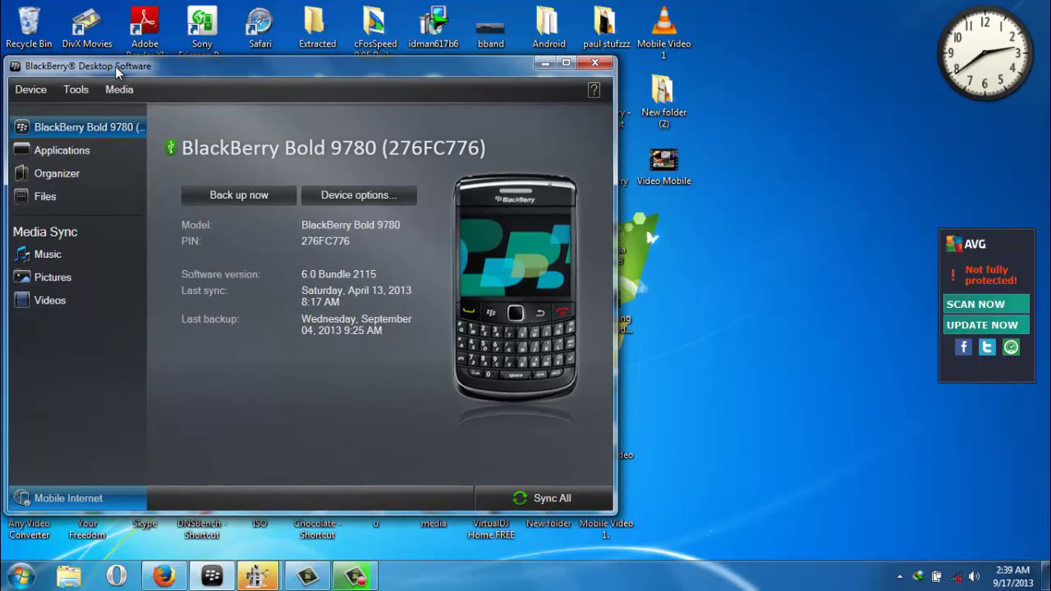
click(69, 493)
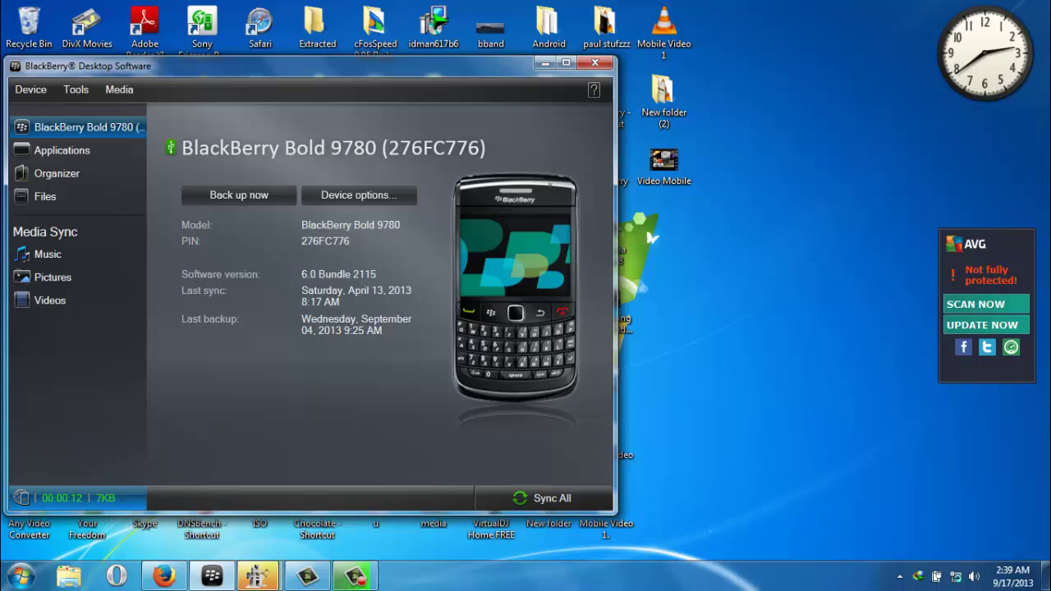
Connect GwVPN to GWServer (US), watch the log, and dismiss the network location prompt.
mouse_move(257, 577)
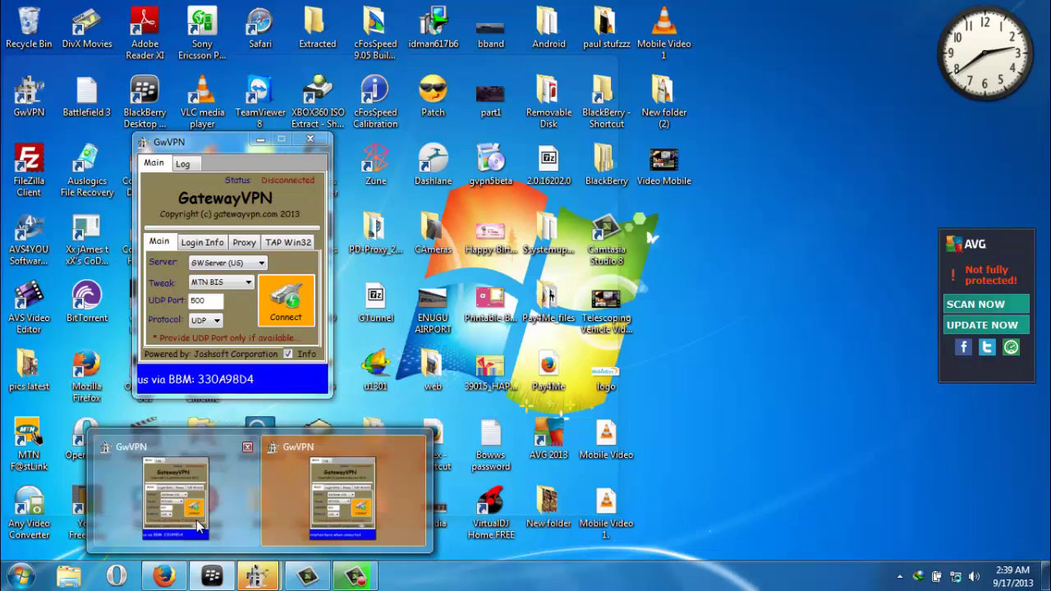
click(197, 525)
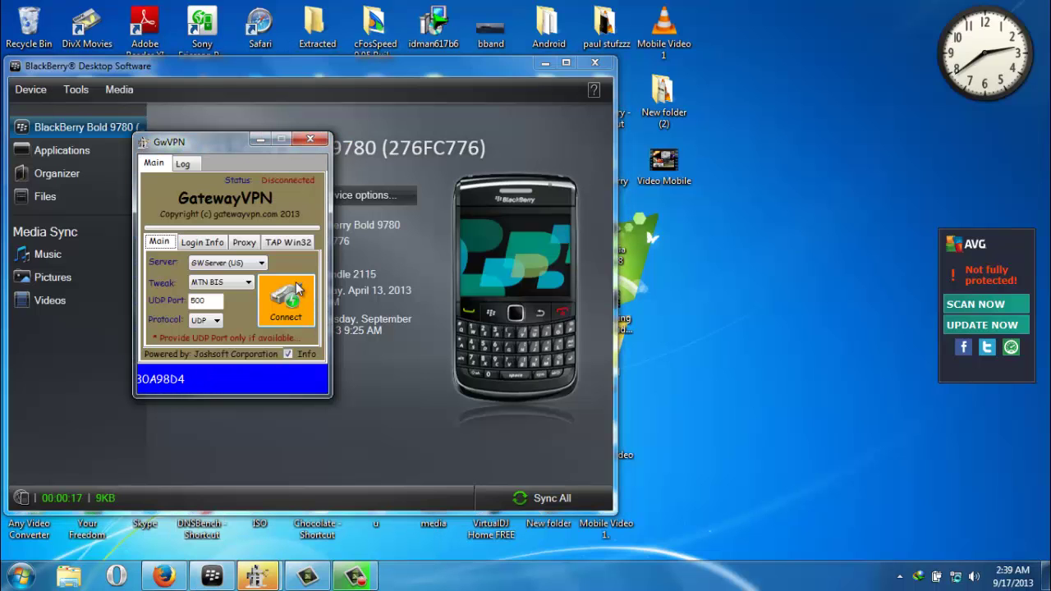
click(295, 282)
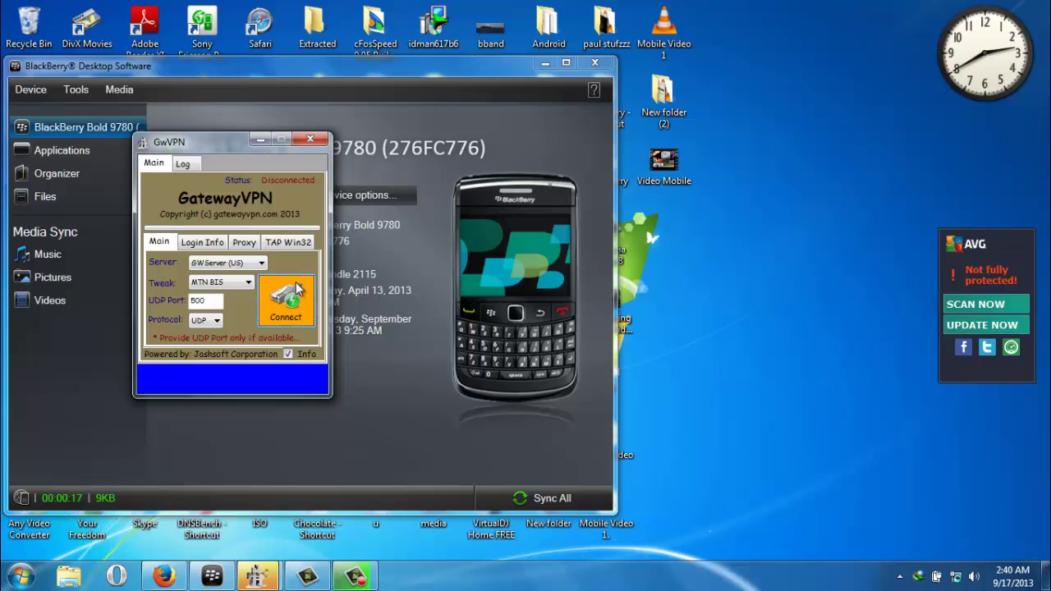
click(182, 164)
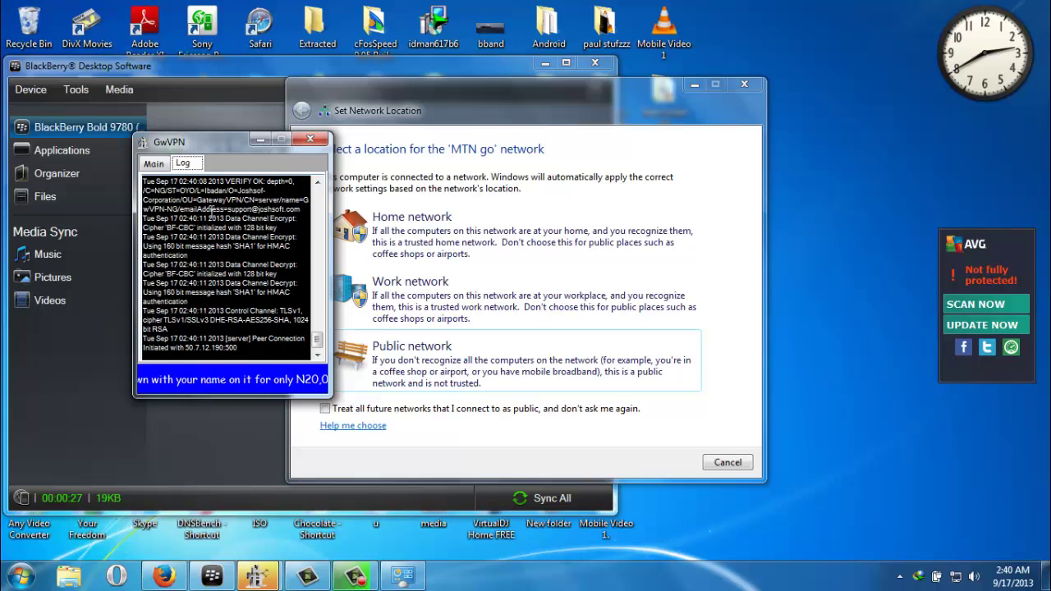
click(153, 164)
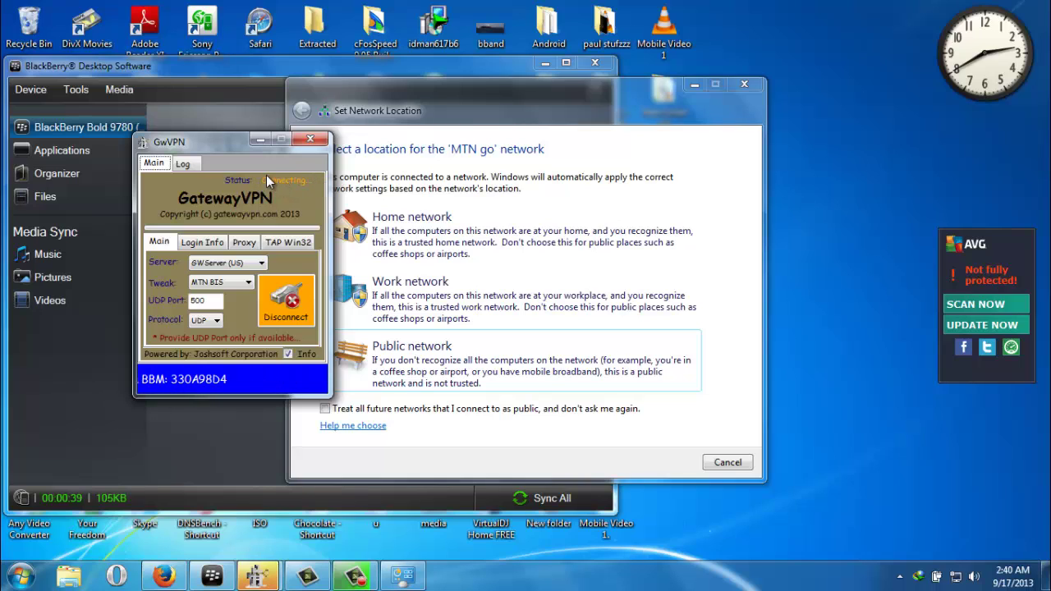
click(743, 85)
click(743, 85)
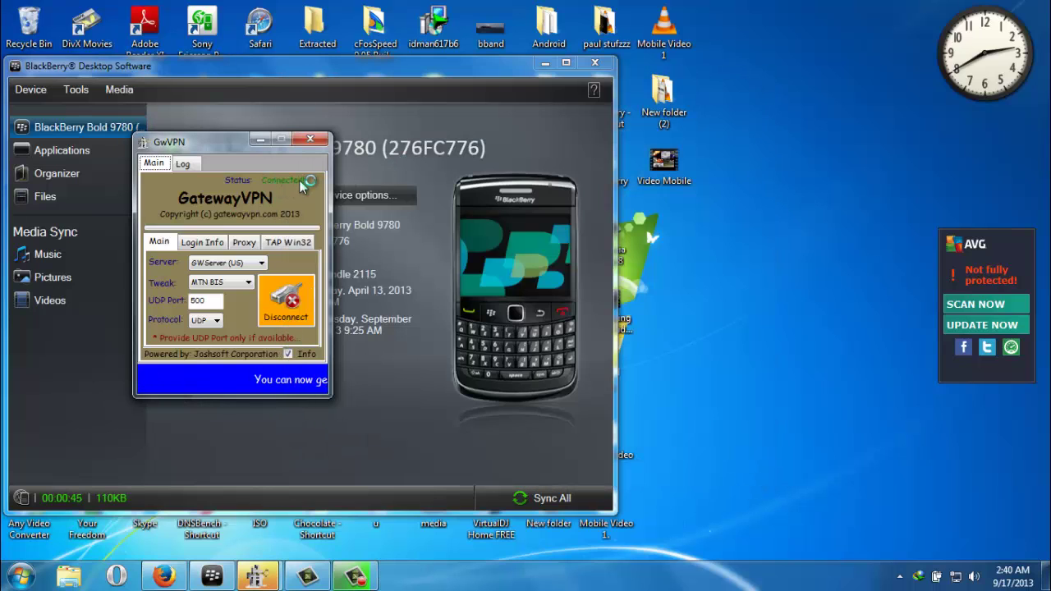
Bring Firefox to the front and open a new blank tab.
click(174, 546)
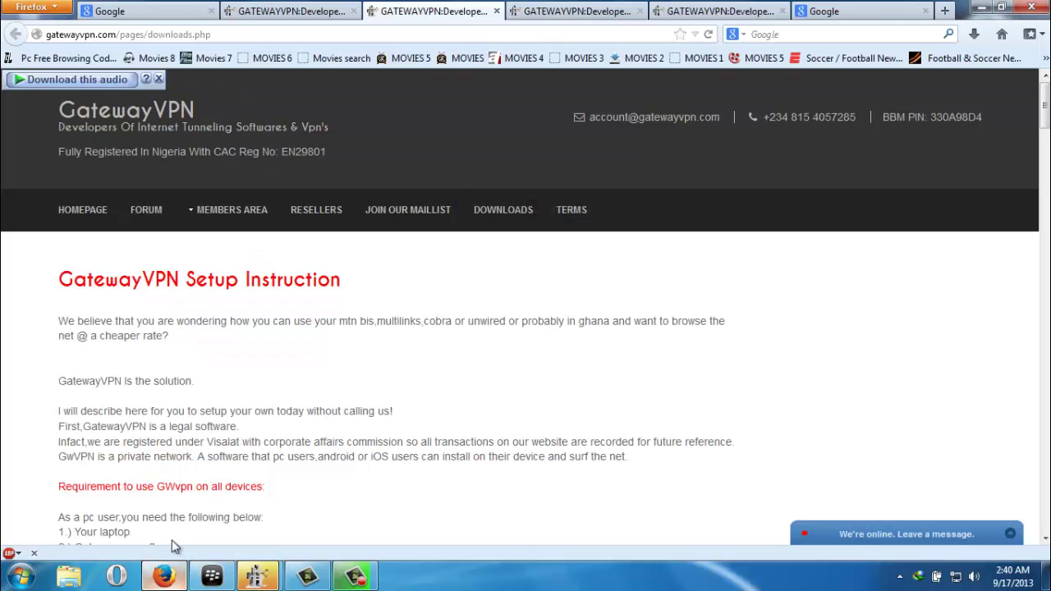
click(945, 12)
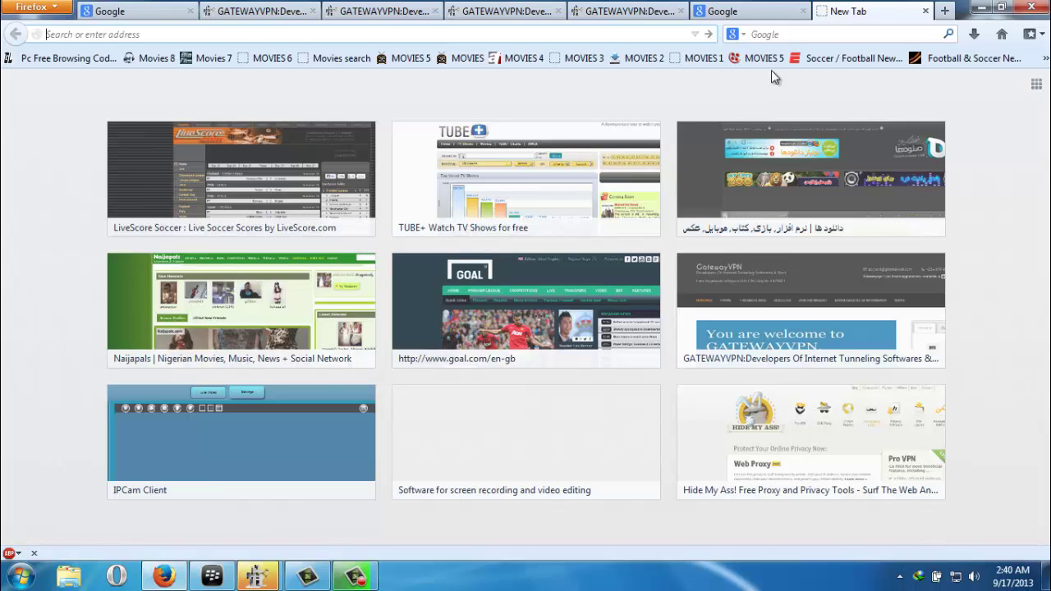
click(982, 8)
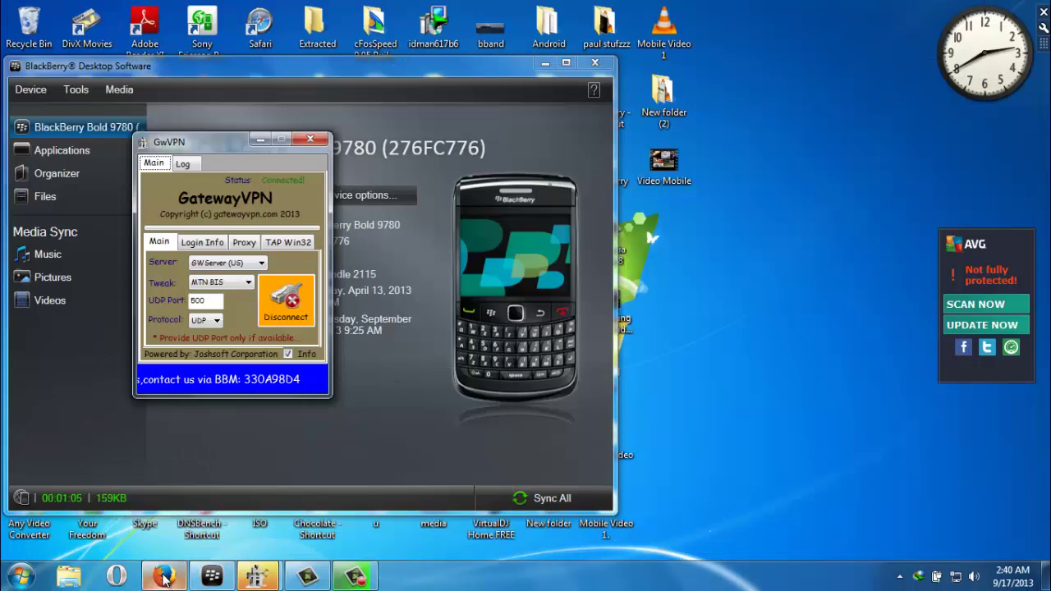
click(164, 577)
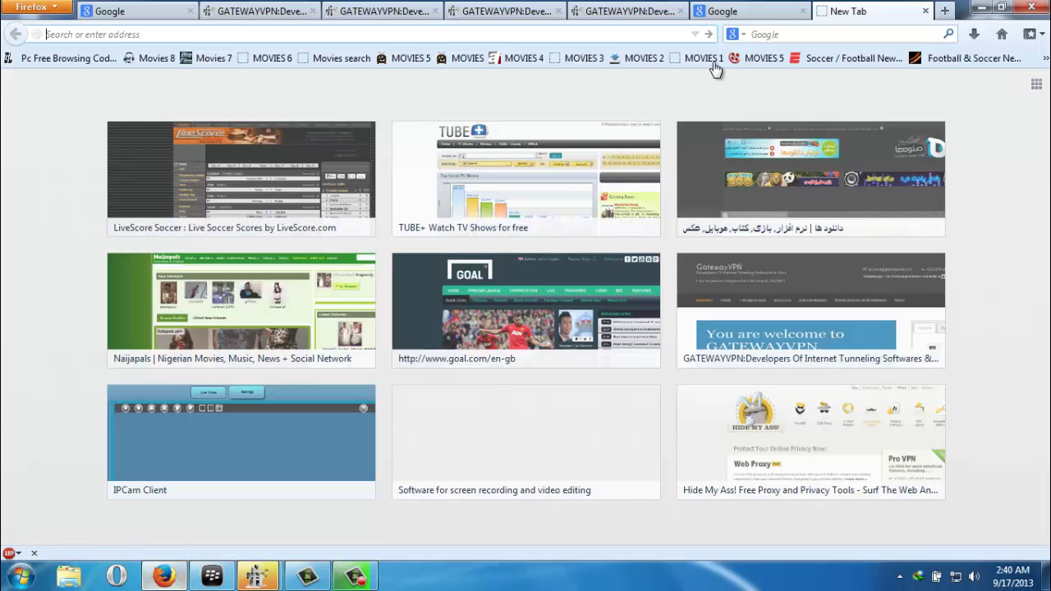
click(981, 38)
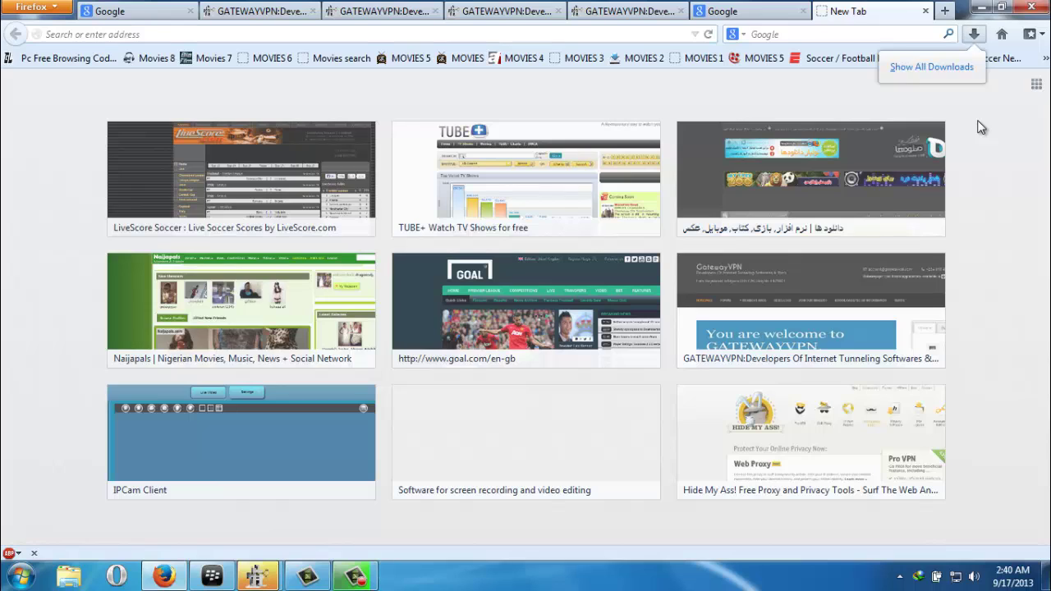
click(1002, 33)
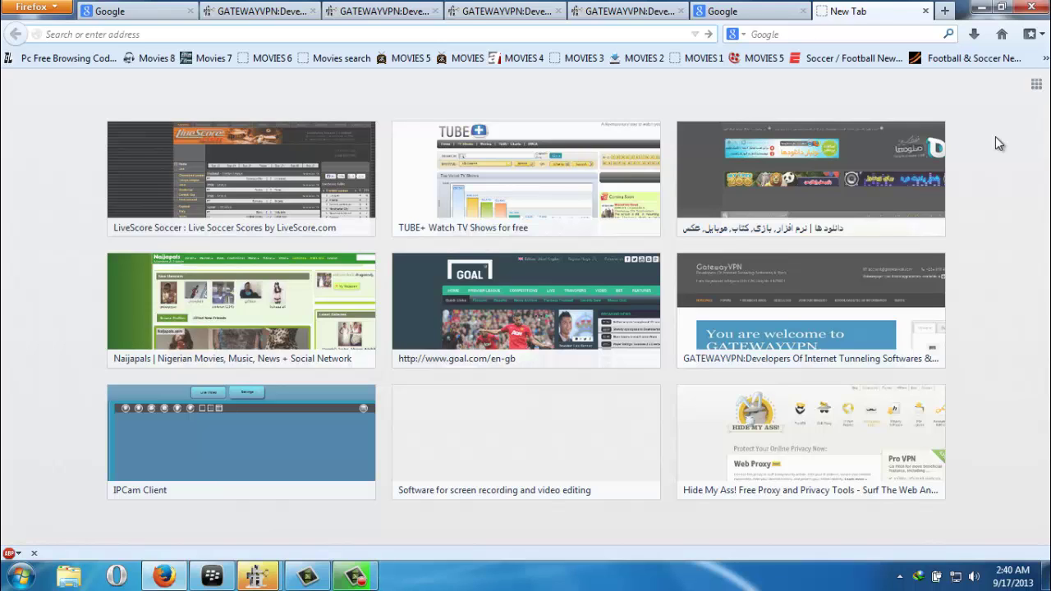
click(1002, 34)
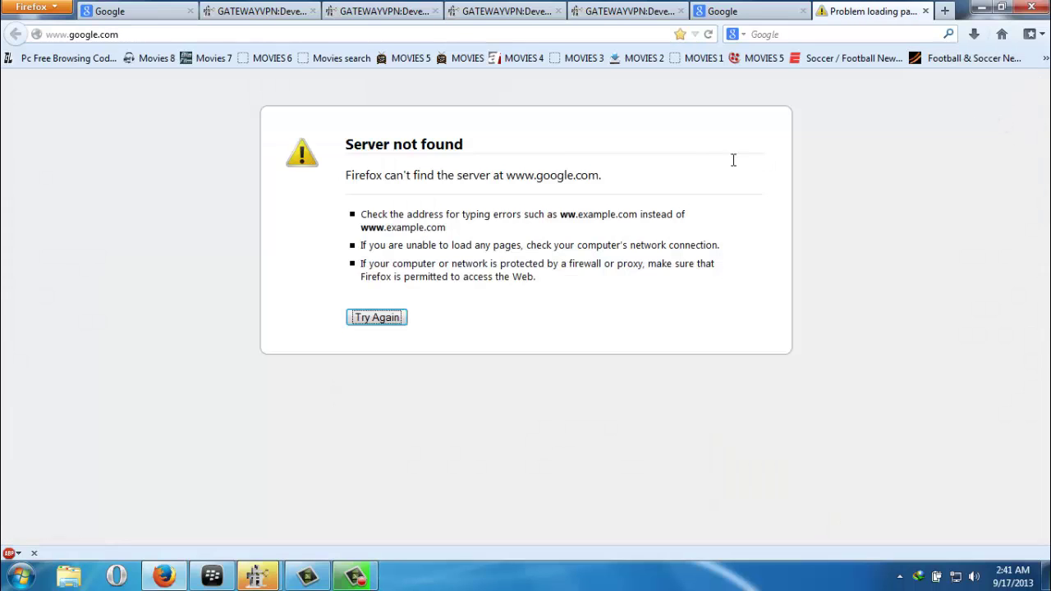
click(383, 320)
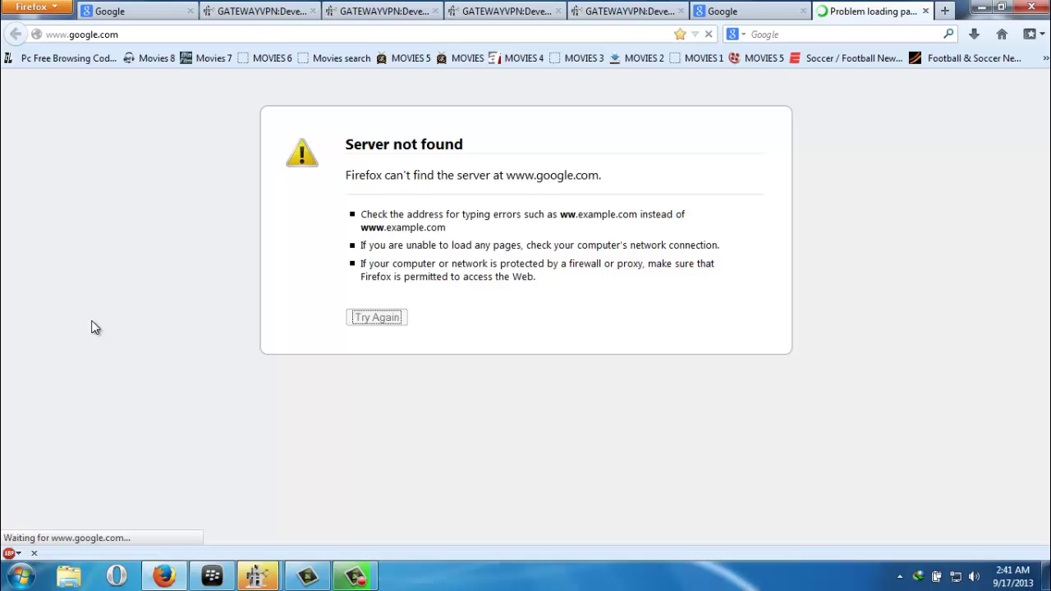